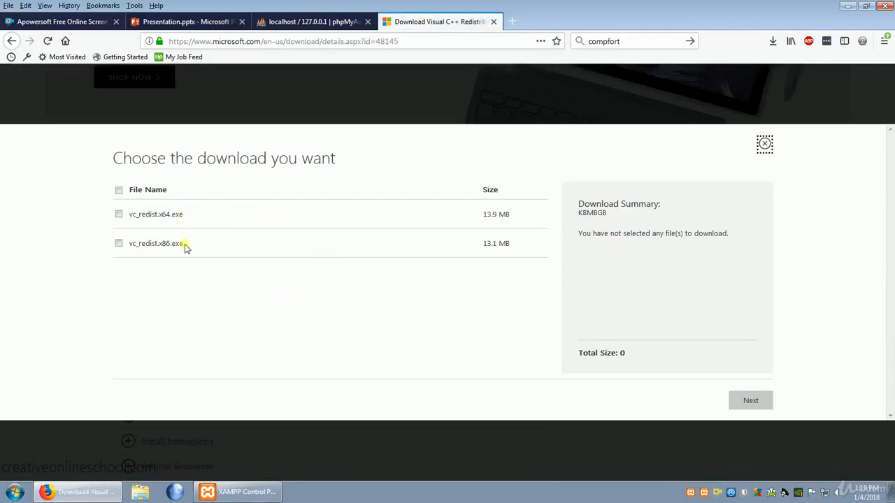
Download the 64-bit Visual C++ 2015 redistributable, vc_redist.x64.exe, and save the file
click(119, 214)
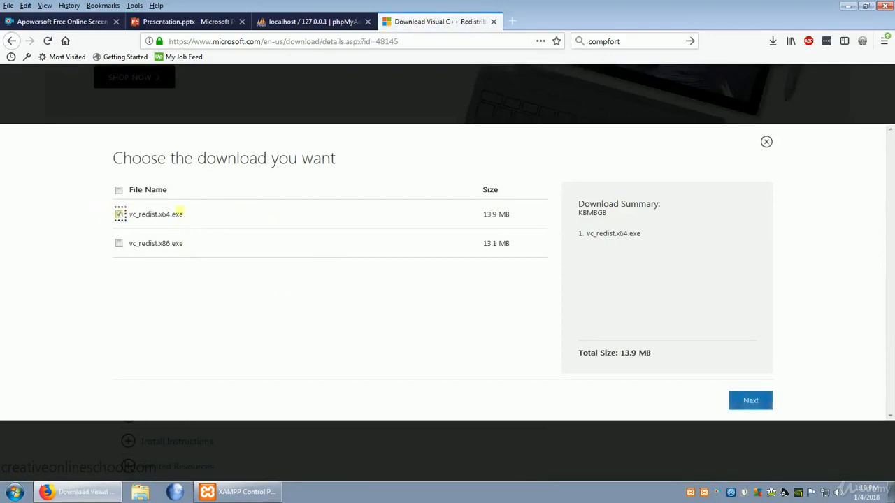
click(755, 407)
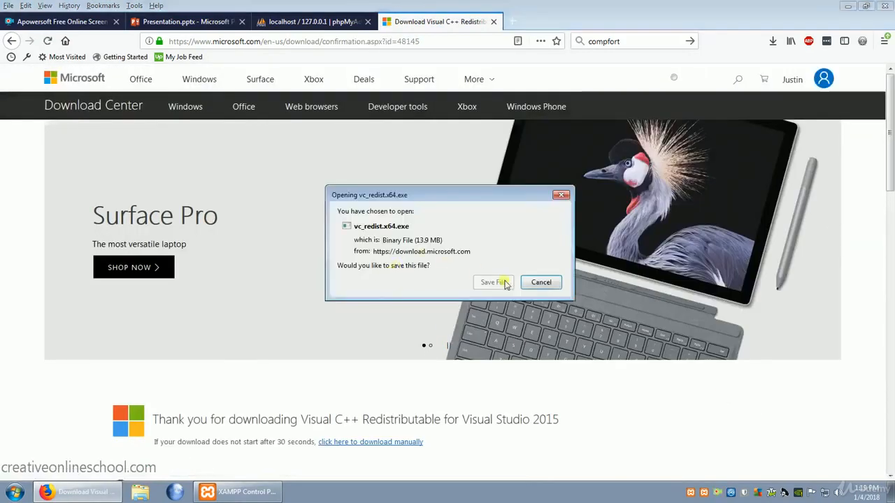
click(496, 282)
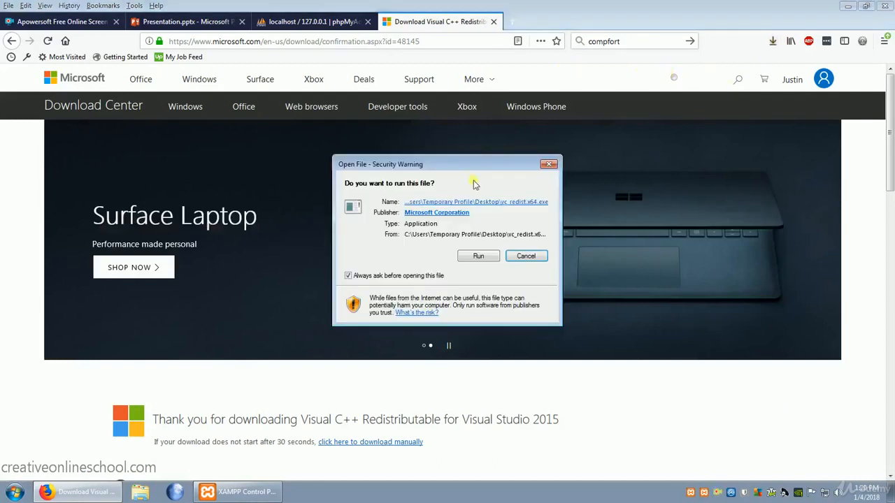
Run the vc_redist.x64.exe setup, agree to the license terms, install the redistributable and close the setup
click(478, 257)
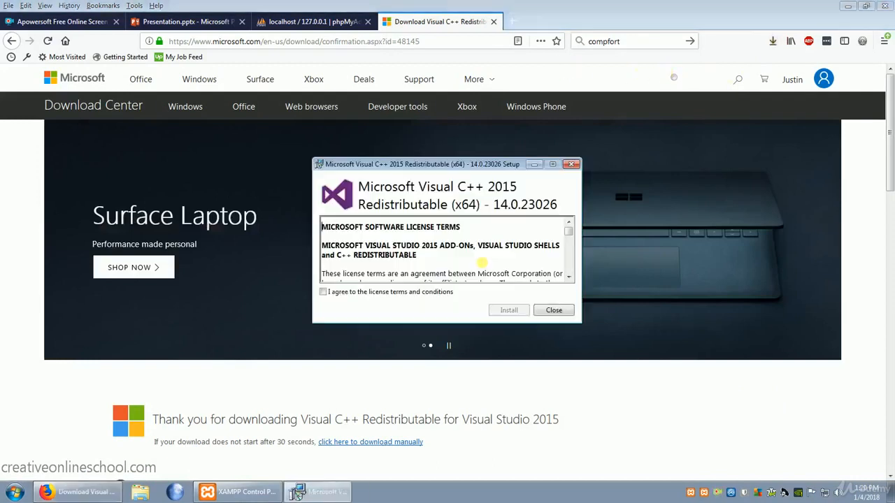
click(323, 292)
click(508, 311)
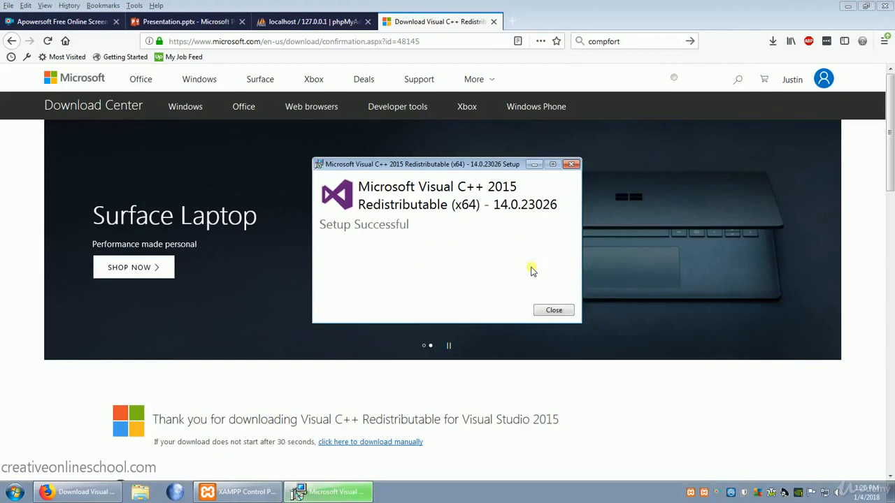
click(553, 311)
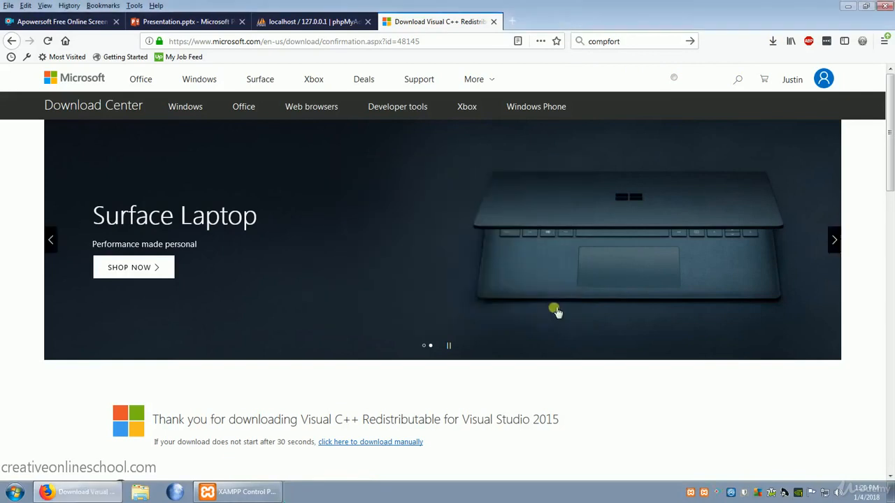
Return to the MySQL Workbench download page and open the download page of the recommended MySQL Installer for Windows
key(alt+Left)
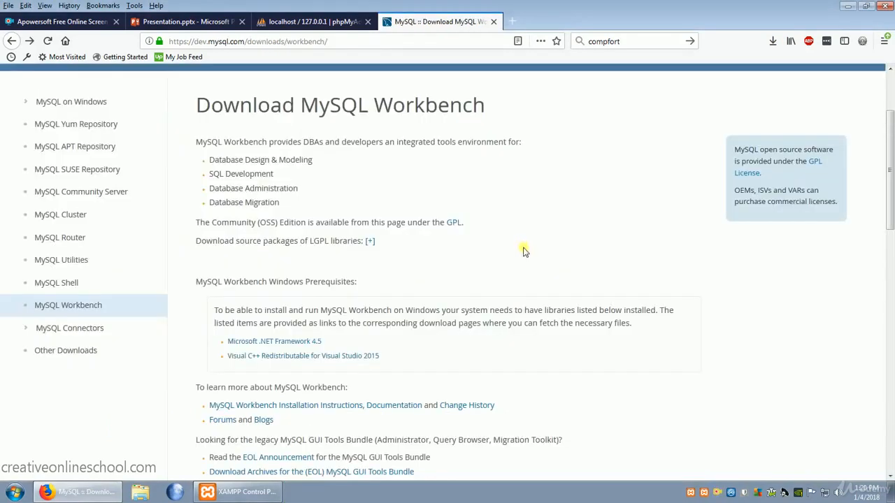
scroll(525, 251, down, 3)
scroll(525, 251, down, 3)
scroll(545, 252, down, 2)
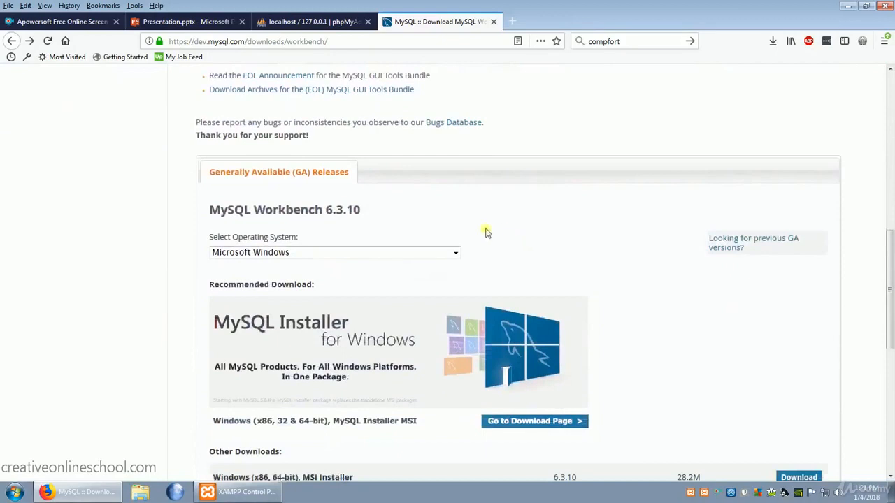
scroll(419, 315, down, 2)
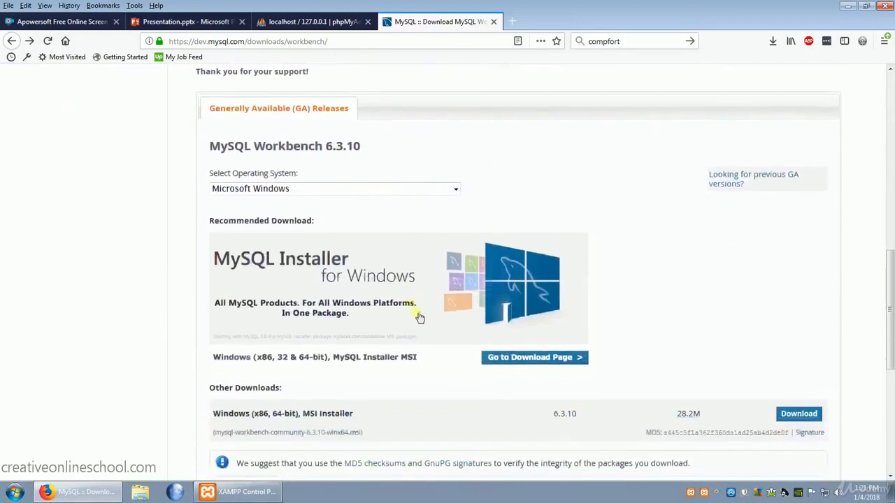
click(539, 359)
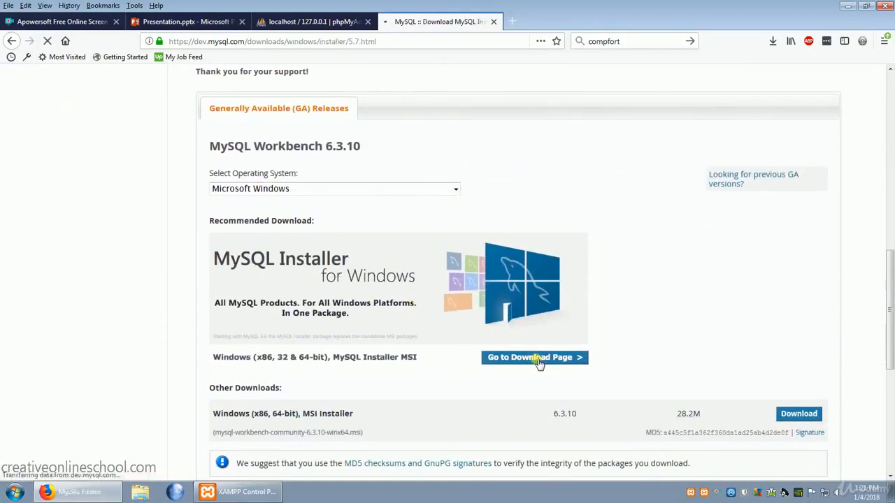
Download the 18.5M web installer mysql-installer-web-community-5.7.20.0.msi without logging in or signing up, and save it
scroll(570, 321, down, 5)
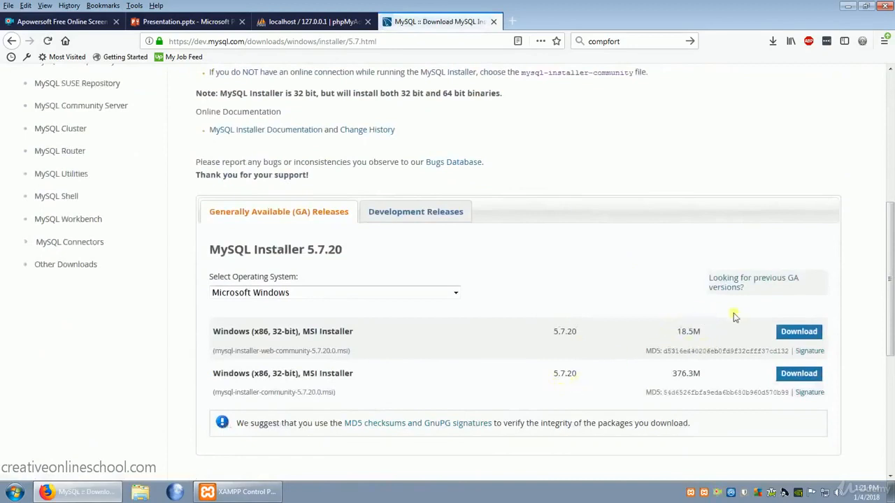
click(797, 334)
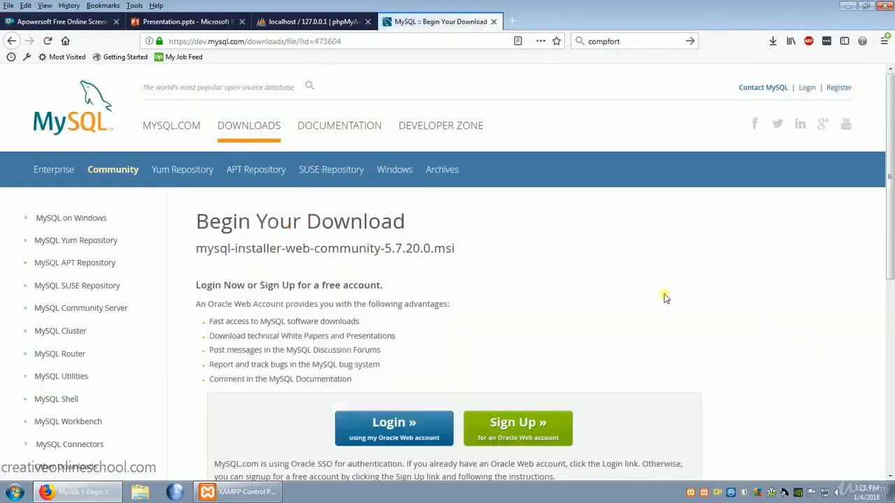
scroll(689, 281, down, 3)
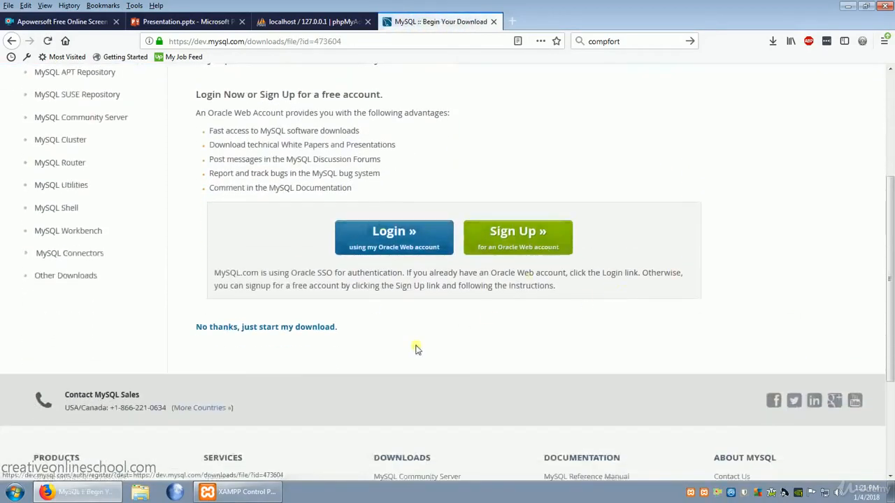
click(288, 327)
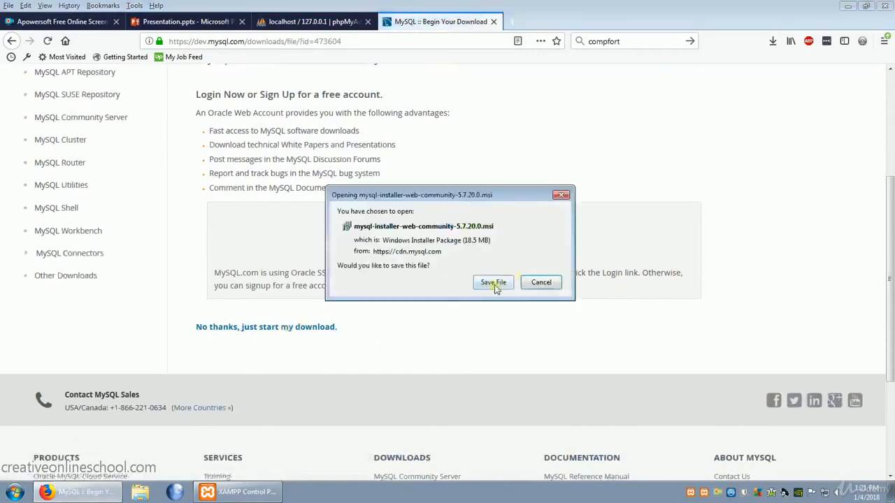
click(494, 284)
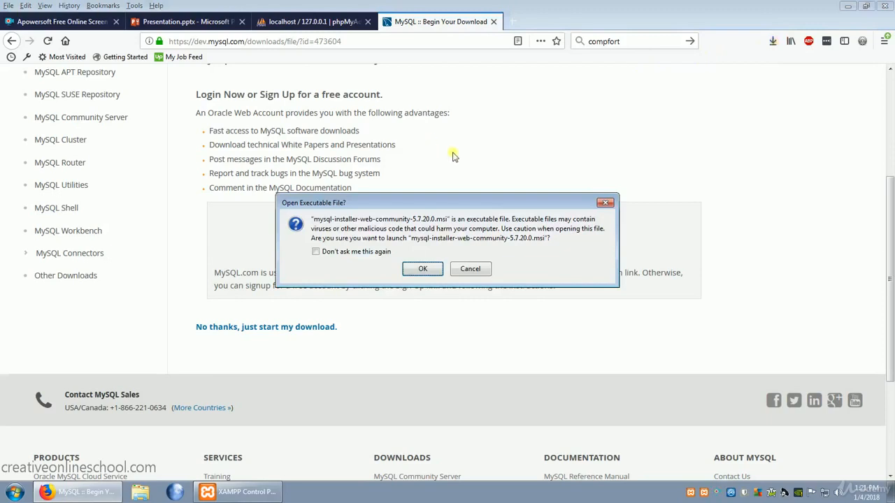
Launch the downloaded MySQL installer, allow it to run and decline the optional MySQL Installer upgrade
click(424, 270)
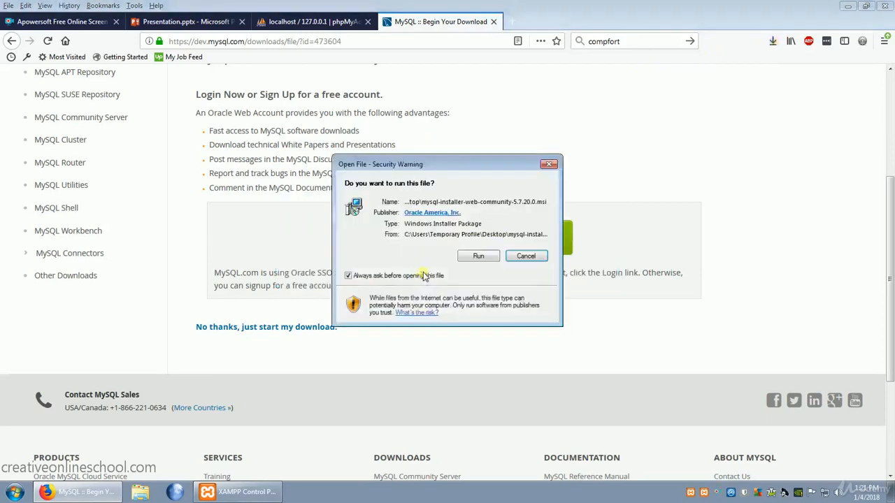
click(481, 257)
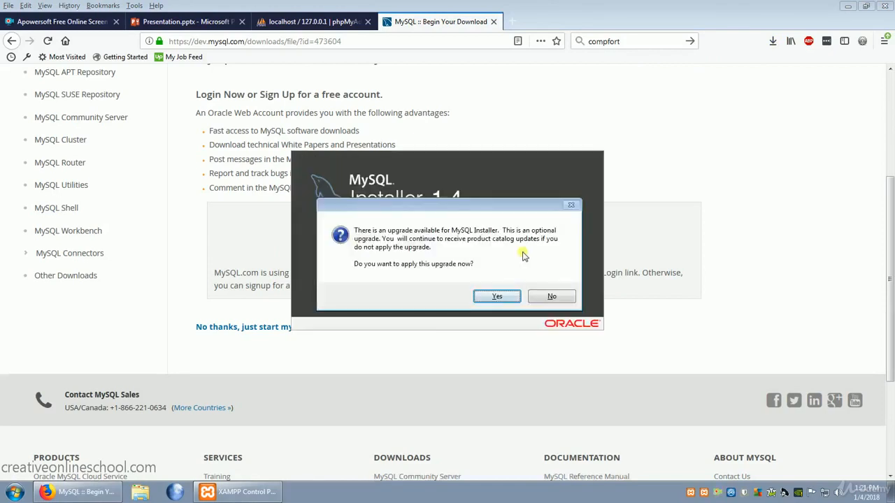
click(563, 297)
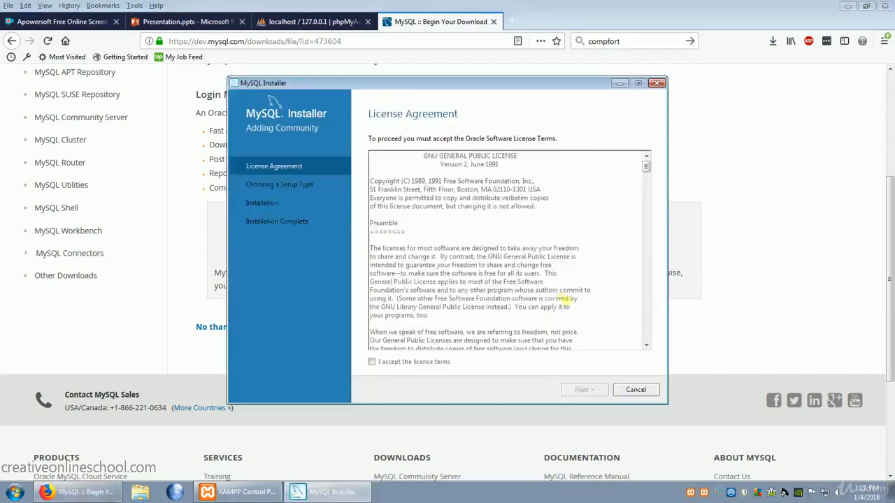
Accept the MySQL Installer license terms and choose the Custom setup type
click(371, 362)
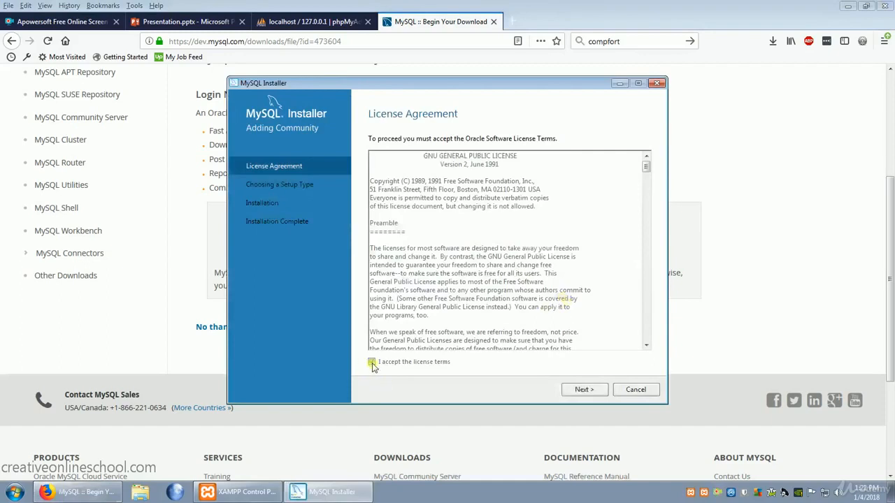
click(587, 392)
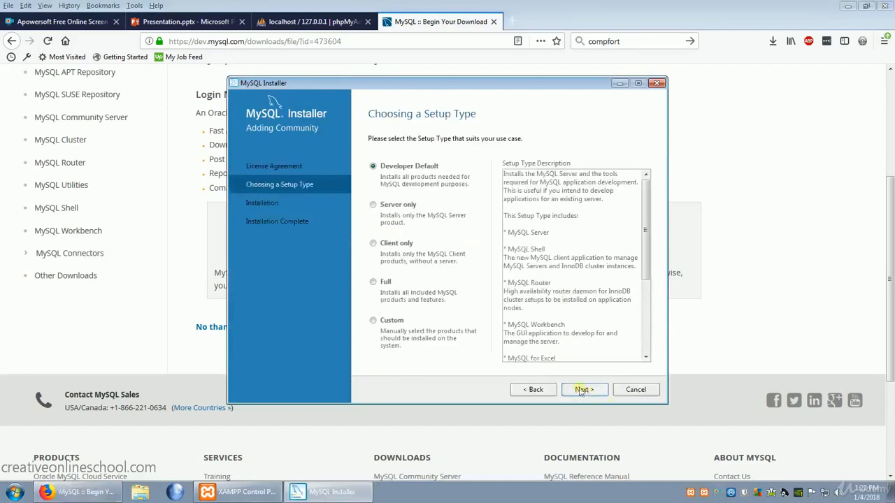
click(374, 321)
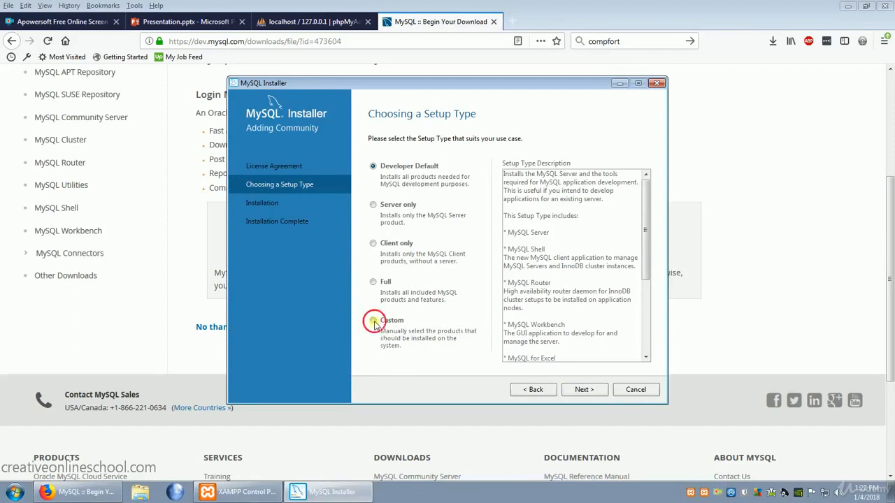
click(586, 390)
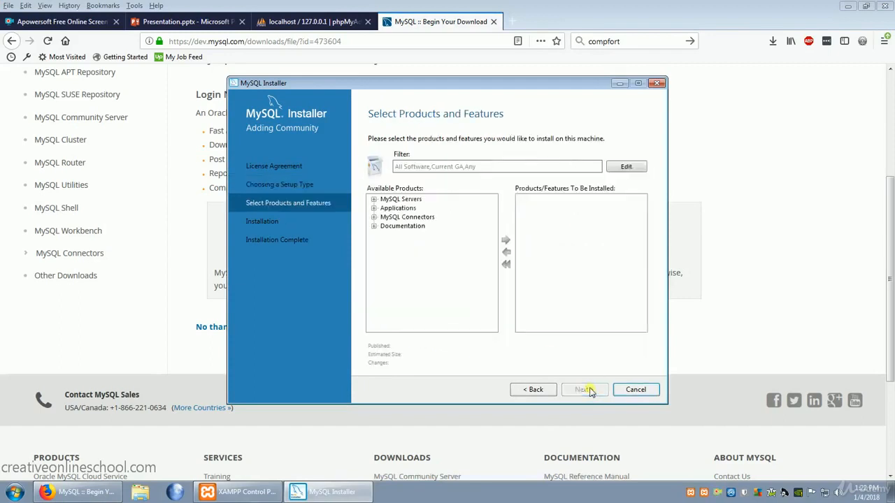
Add MySQL Workbench 6.3.10 - X64 from the Applications group to the products to install and proceed to installation
click(374, 208)
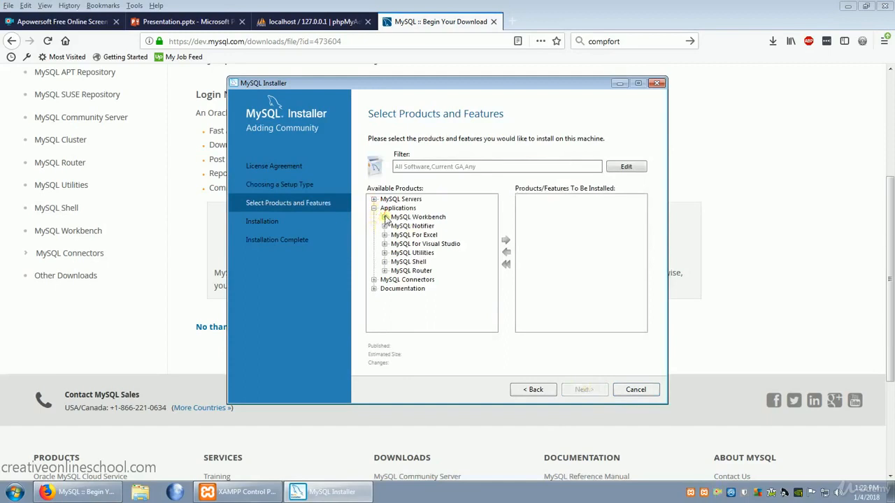
click(385, 217)
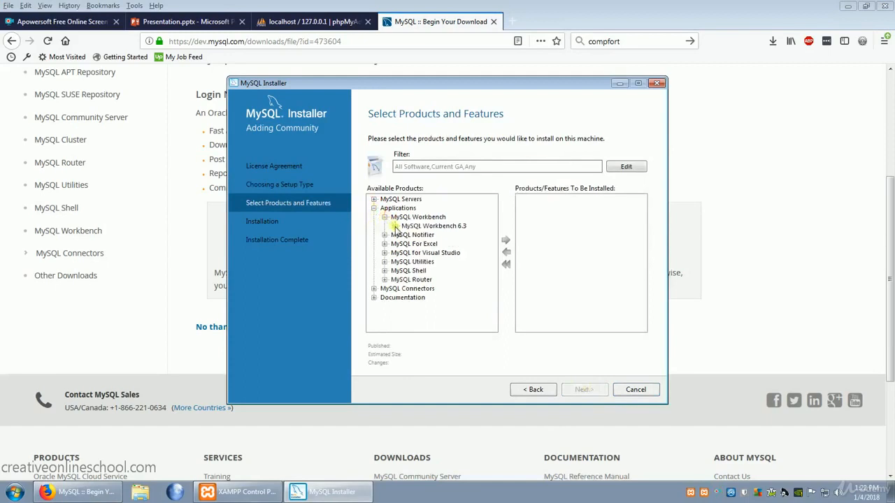
click(395, 226)
click(466, 235)
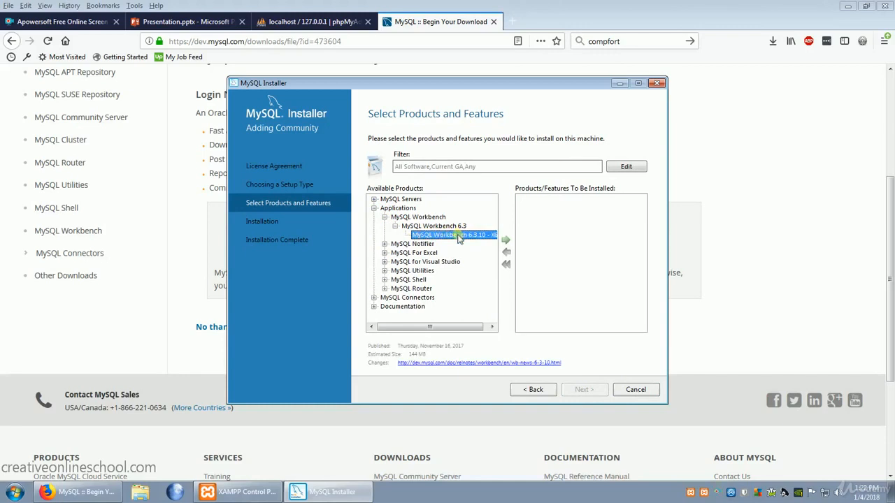
click(506, 240)
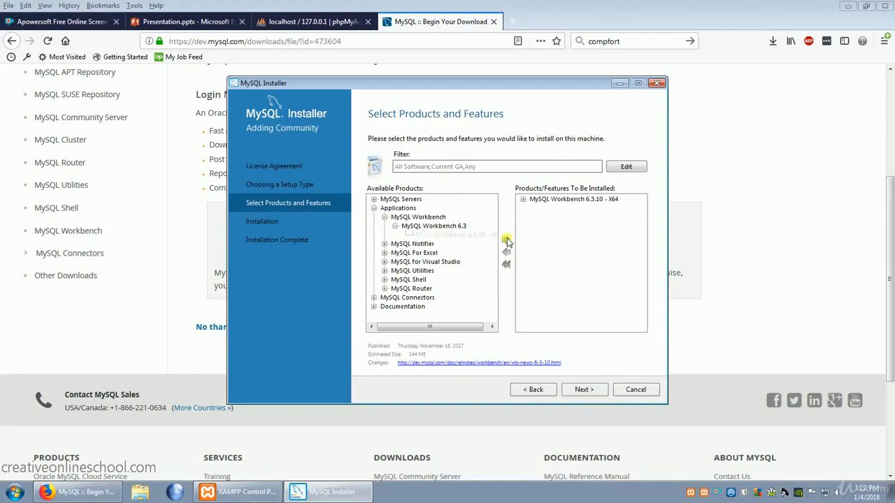
click(591, 390)
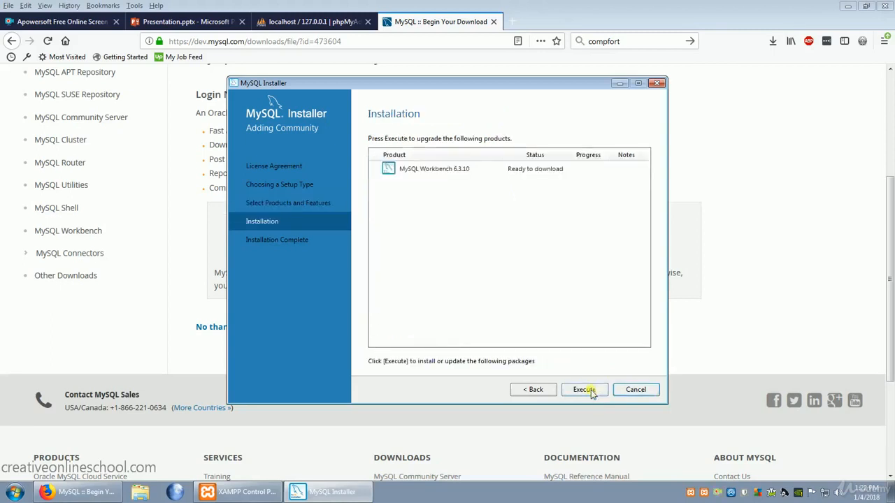
Execute the MySQL Workbench 6.3.10 installation and finish the setup with MySQL Workbench set to start after it
click(584, 390)
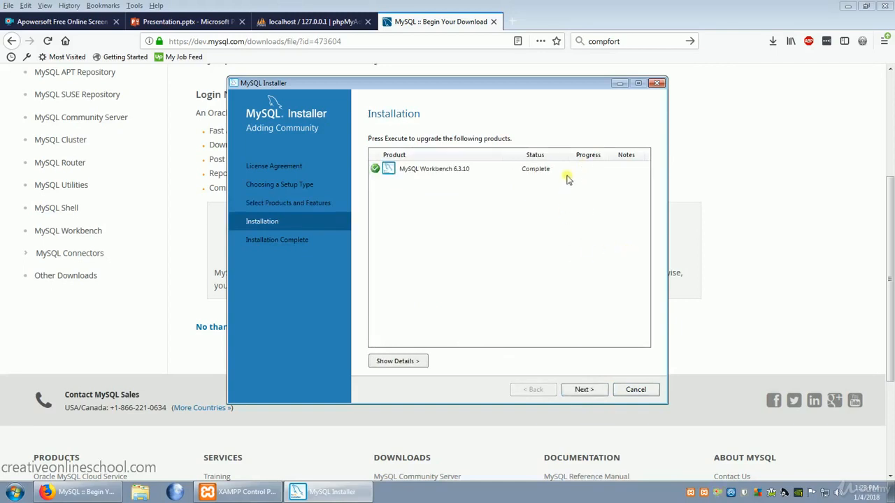
click(583, 390)
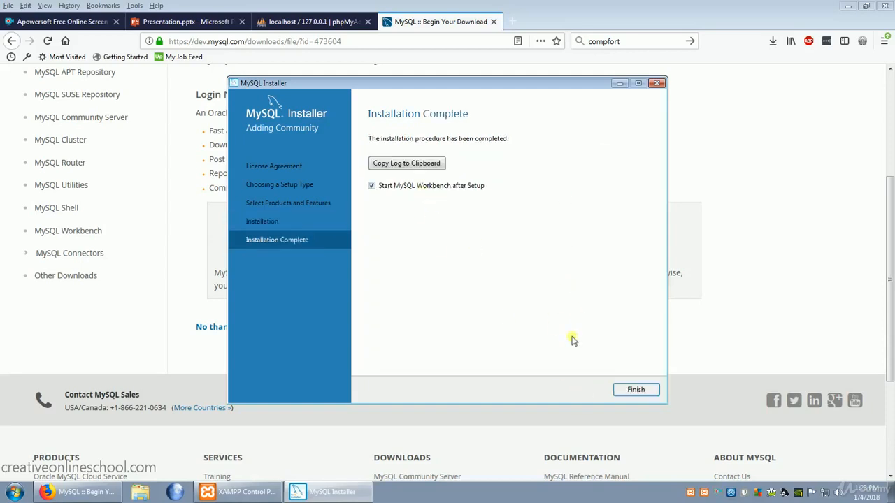
click(640, 389)
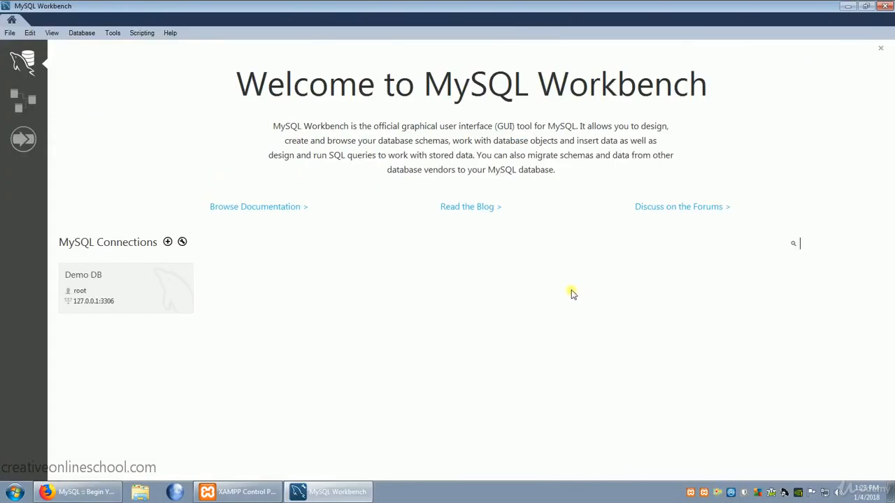
Create a new MySQL connection named "Example Database" with the default connection parameters
click(167, 243)
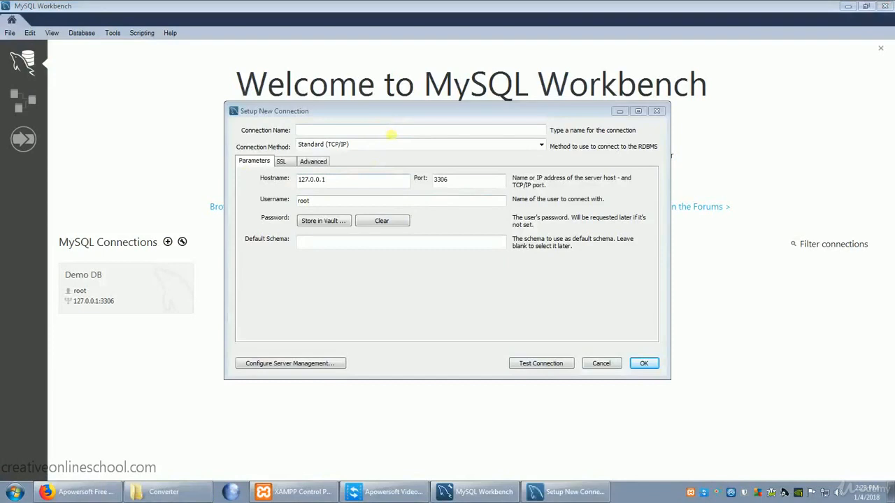
click(391, 134)
text(Example Database)
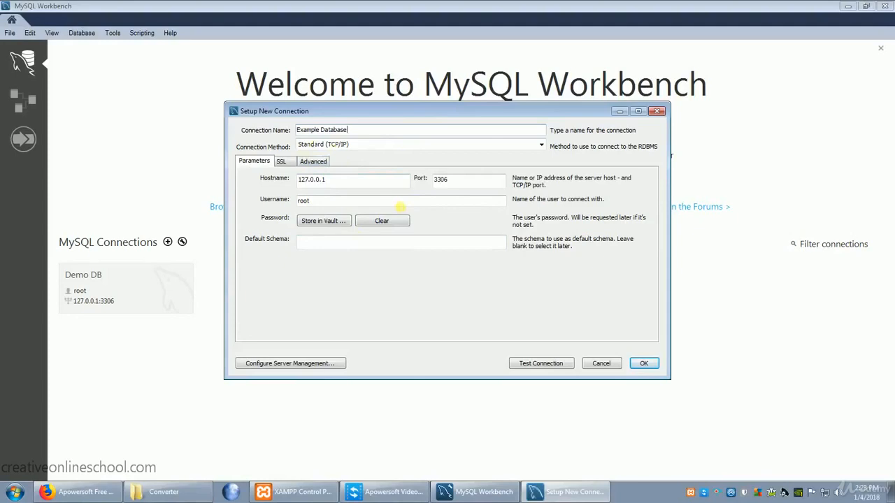
click(646, 364)
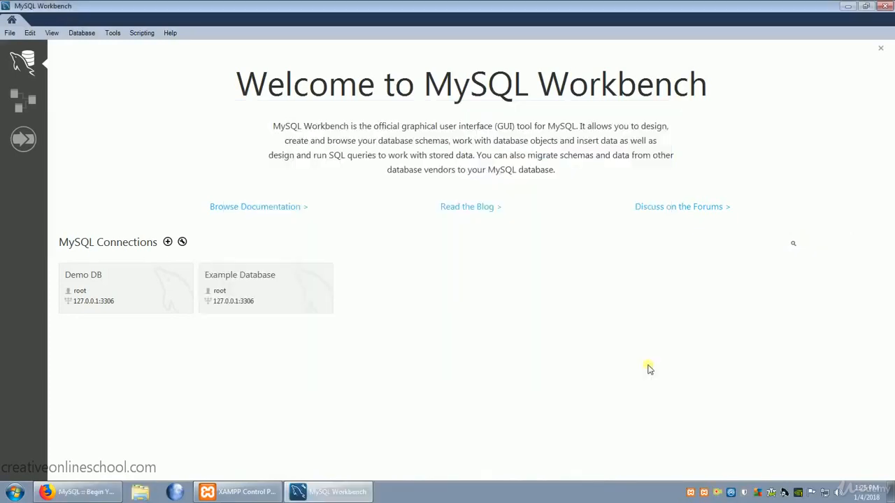
Open the Example Database connection and continue despite the server version warning
click(259, 290)
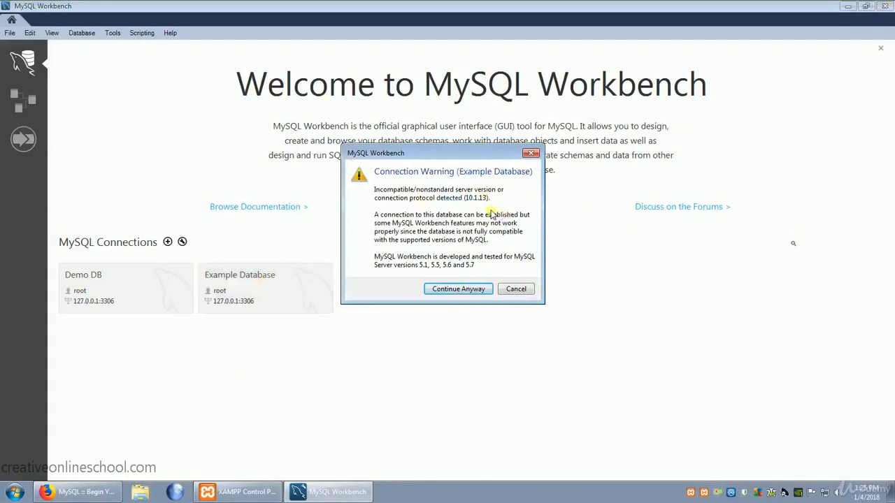
click(465, 290)
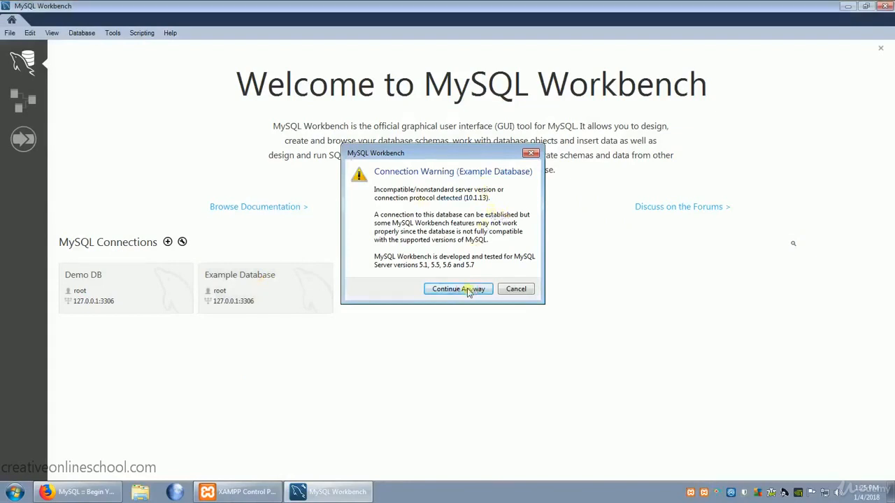